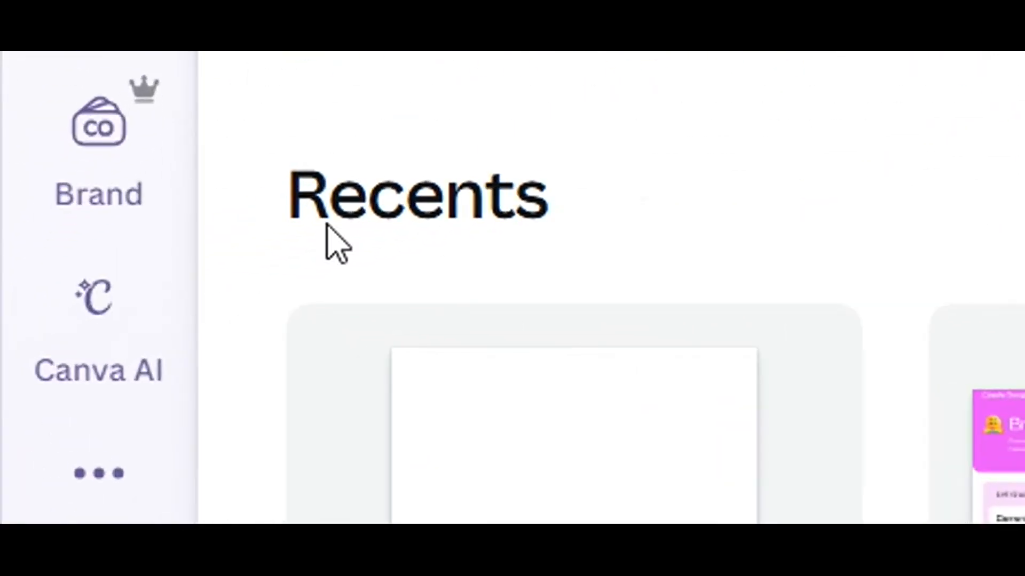
# Open Canva AI in Code mode and write the prompt for a bright green-and-white potluck sign-up form.
pyautogui.click(88, 376)
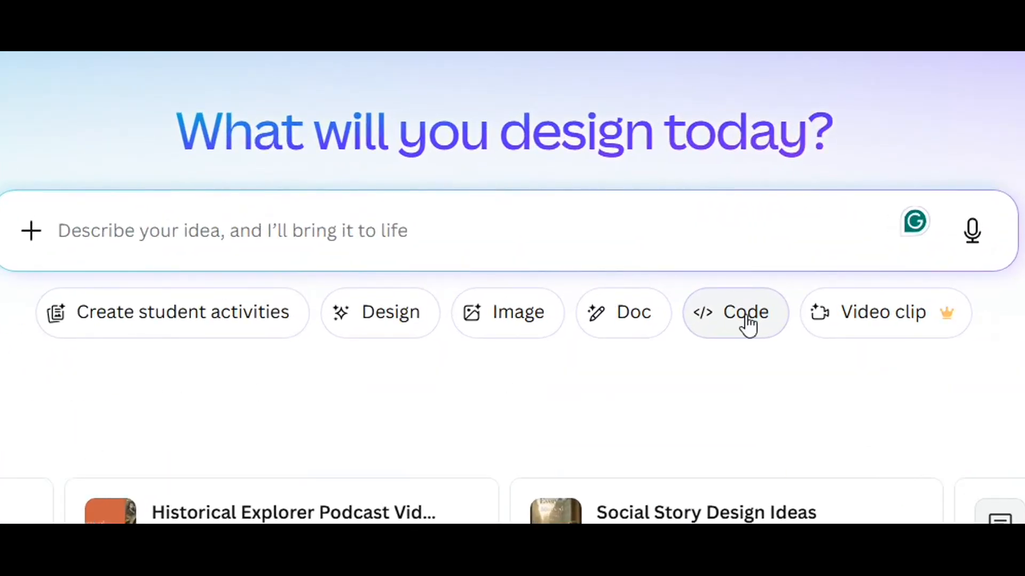
pyautogui.click(746, 316)
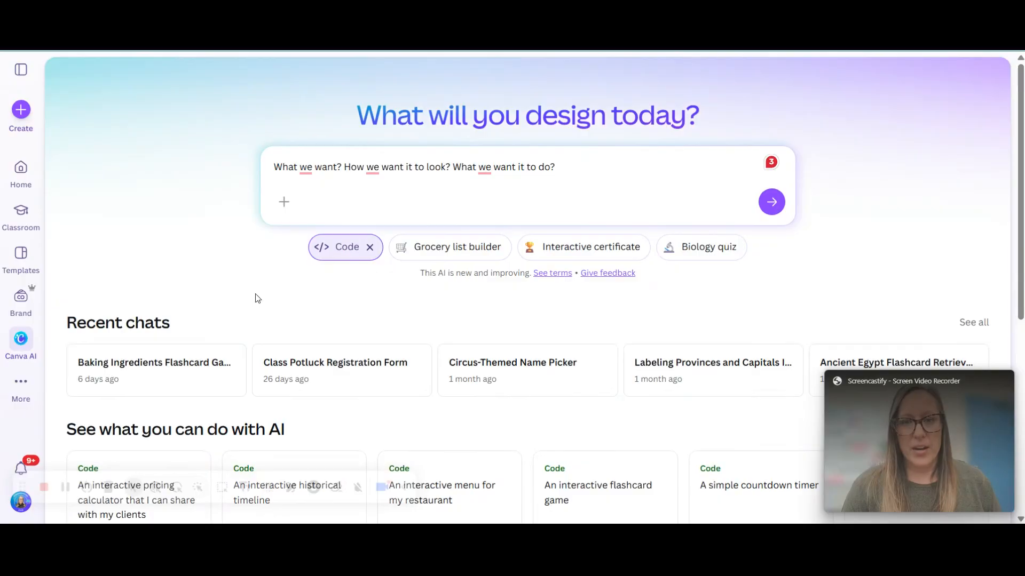
pyautogui.click(343, 169)
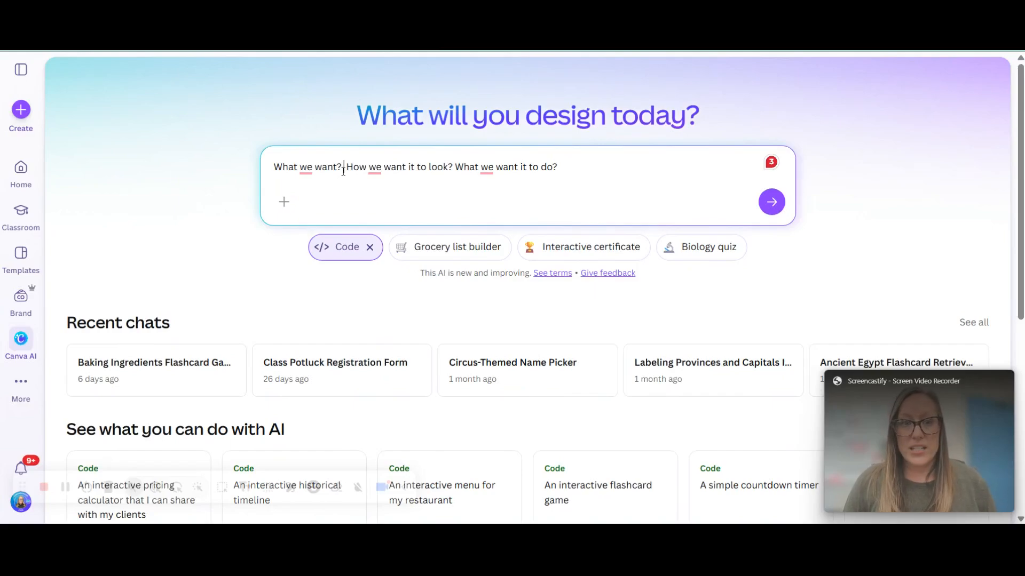
pyautogui.write('Create a form for a potluck sign up.')
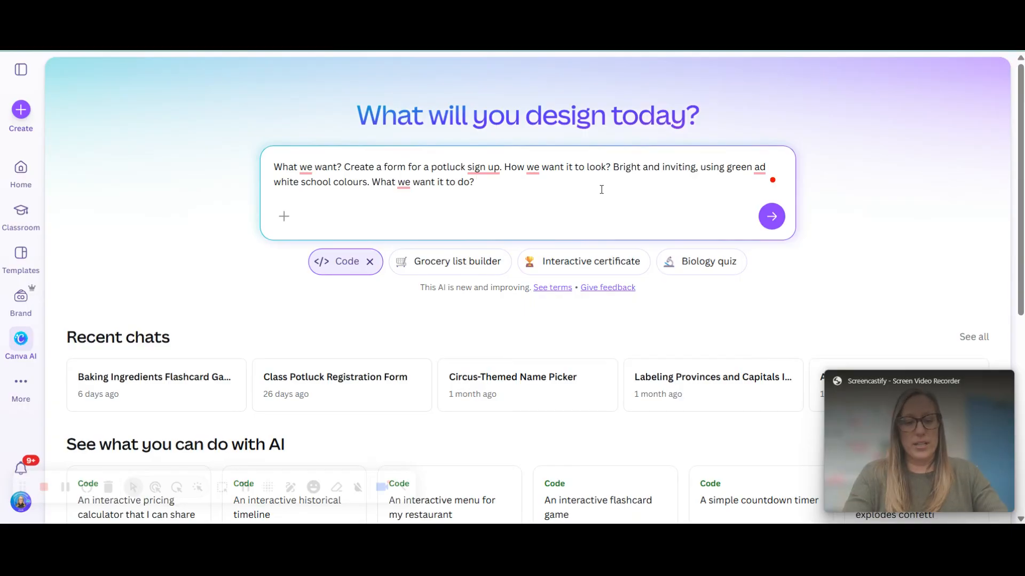
# Add to the prompt input spaces for name, type of dish, how many it will serve, and food allergies/special ingredients.
pyautogui.write('provide spaces to input the following')
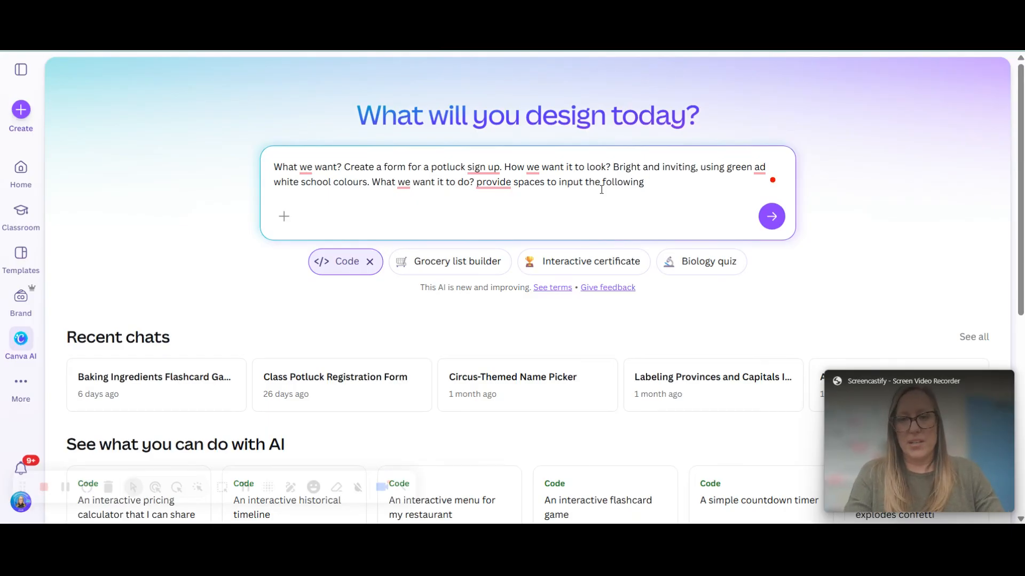
pyautogui.write(' data')
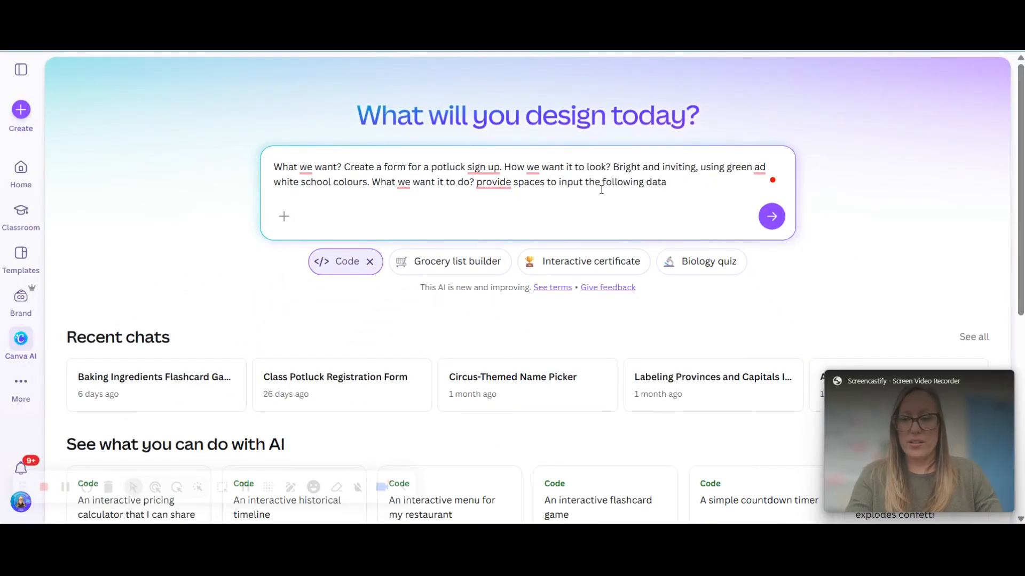
pyautogui.write(': ')
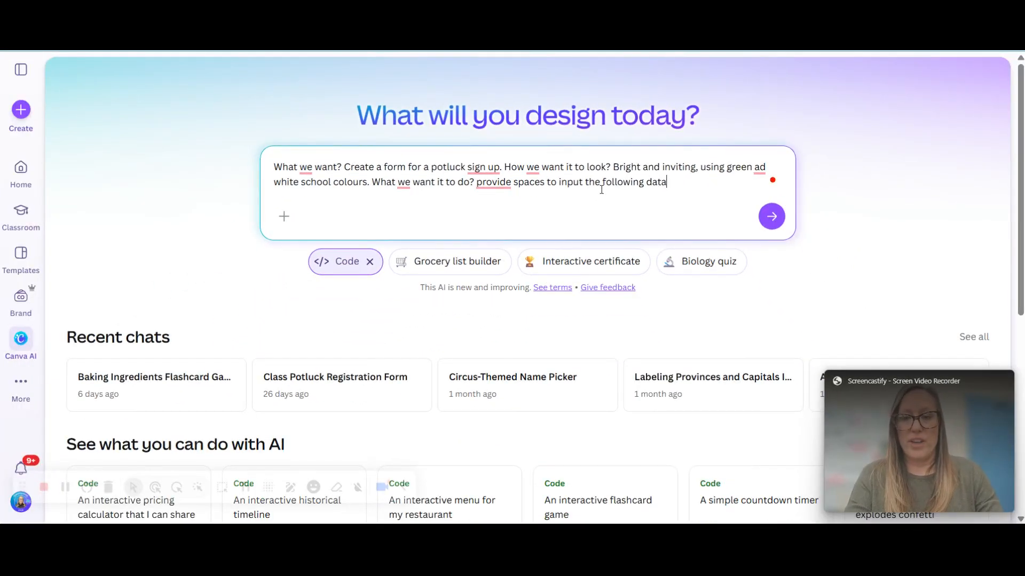
pyautogui.write('name, ty')
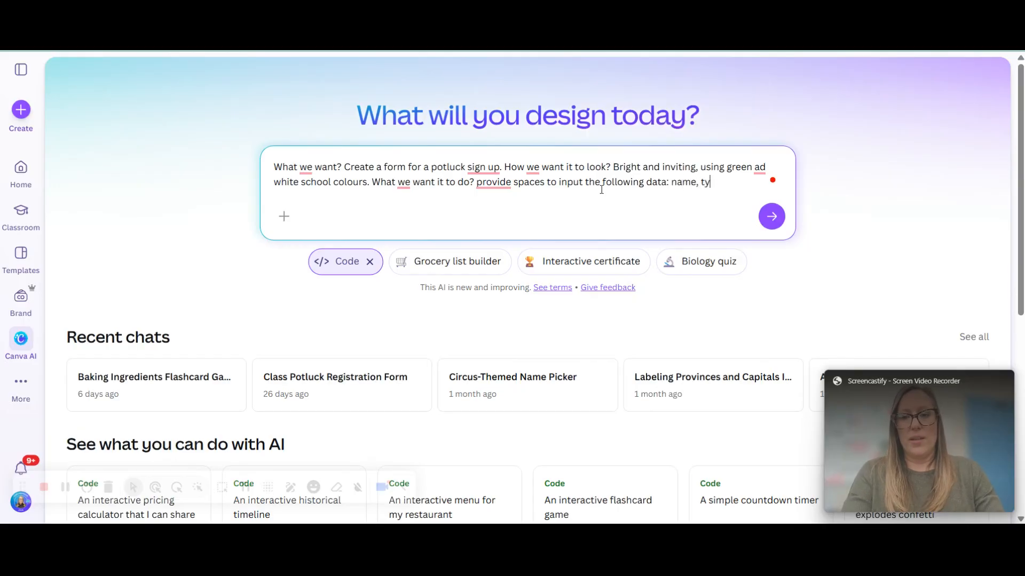
pyautogui.write('pe of dish,')
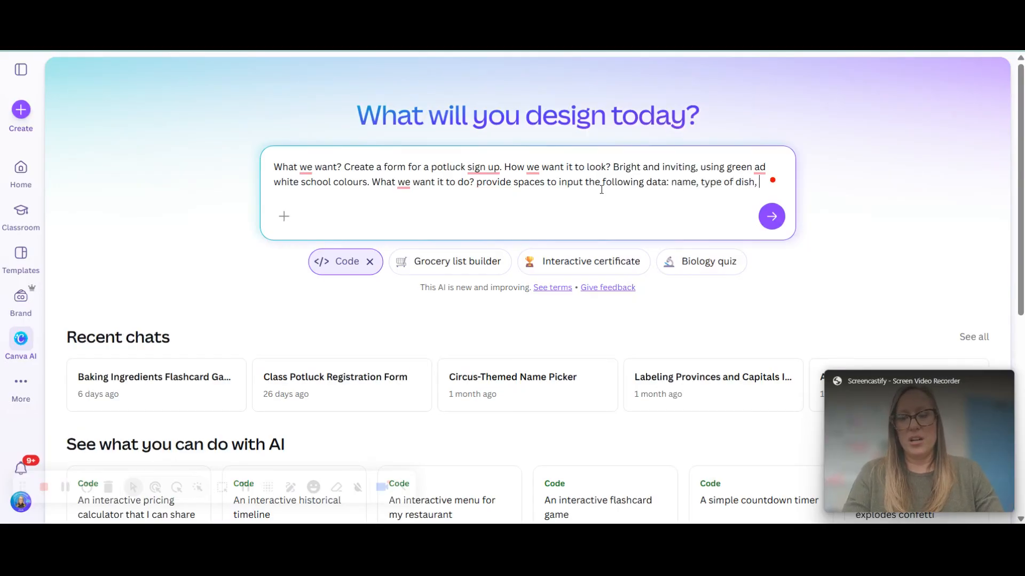
pyautogui.write(' how many it will serve, any food allergies/special ingredients')
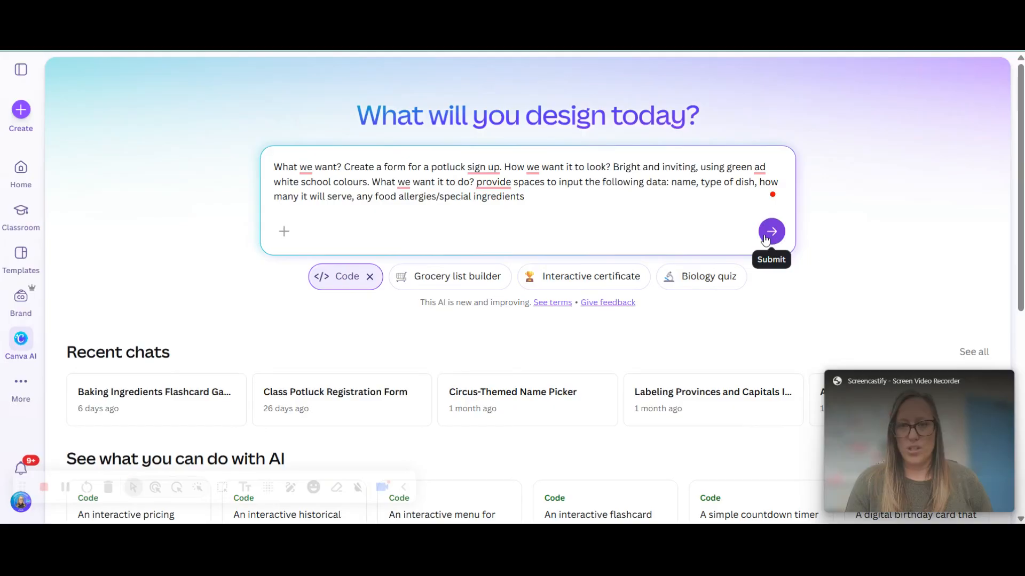
# Submit the prompt to generate the potluck sign-up form.
pyautogui.click(344, 167)
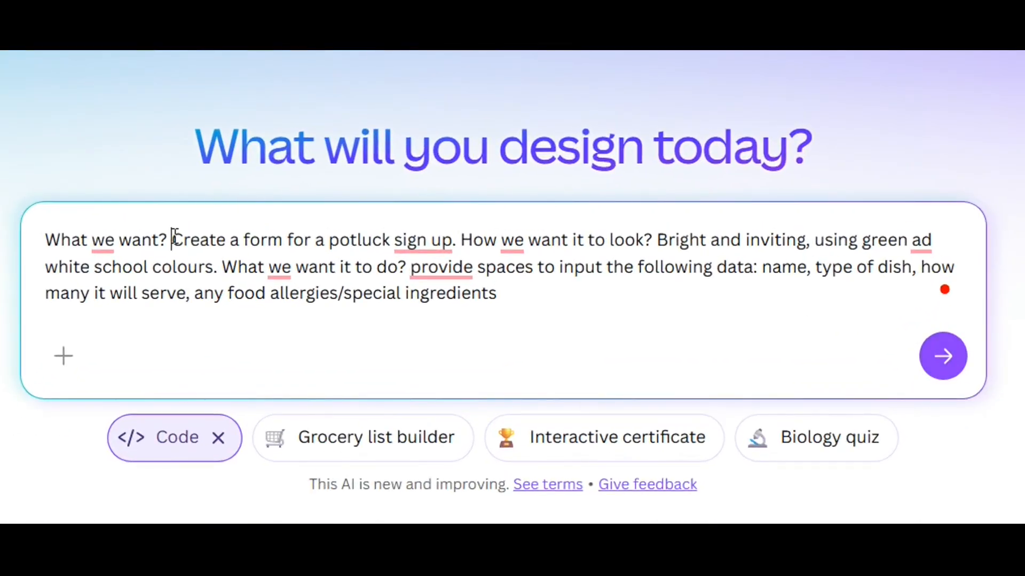
pyautogui.moveTo(174, 237); pyautogui.dragTo(24, 252)
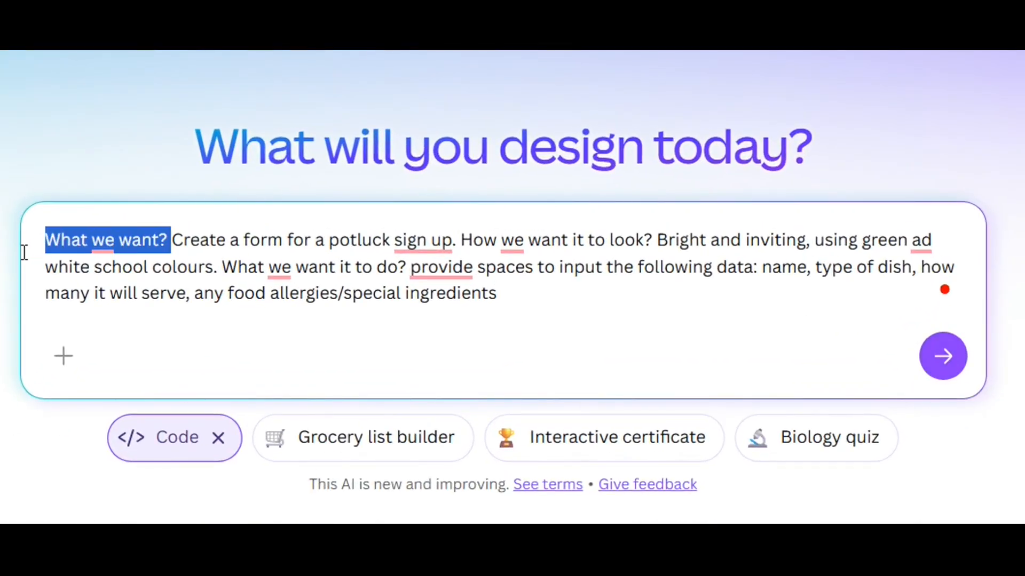
pyautogui.press('BackSpace')
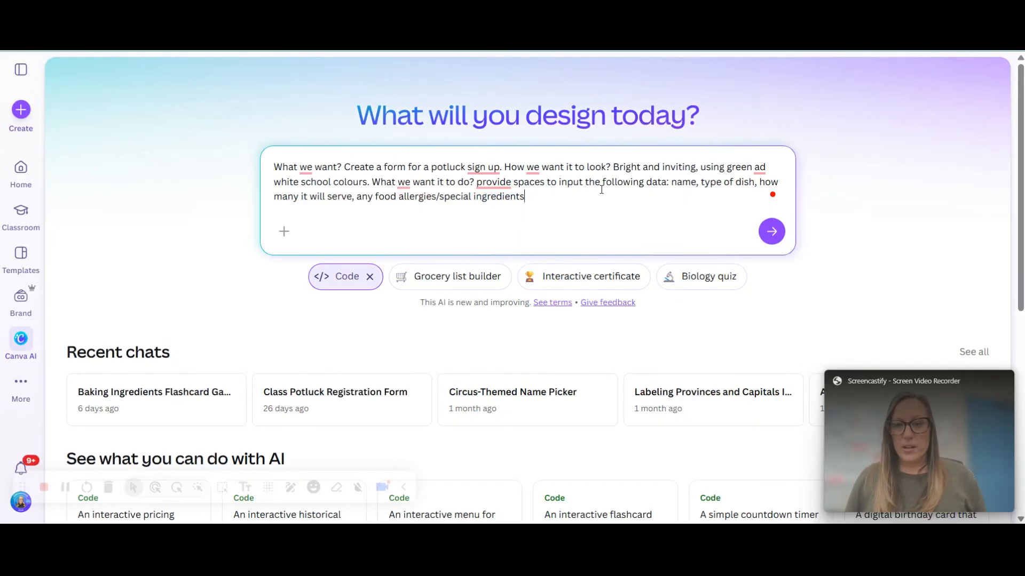
pyautogui.click(771, 231)
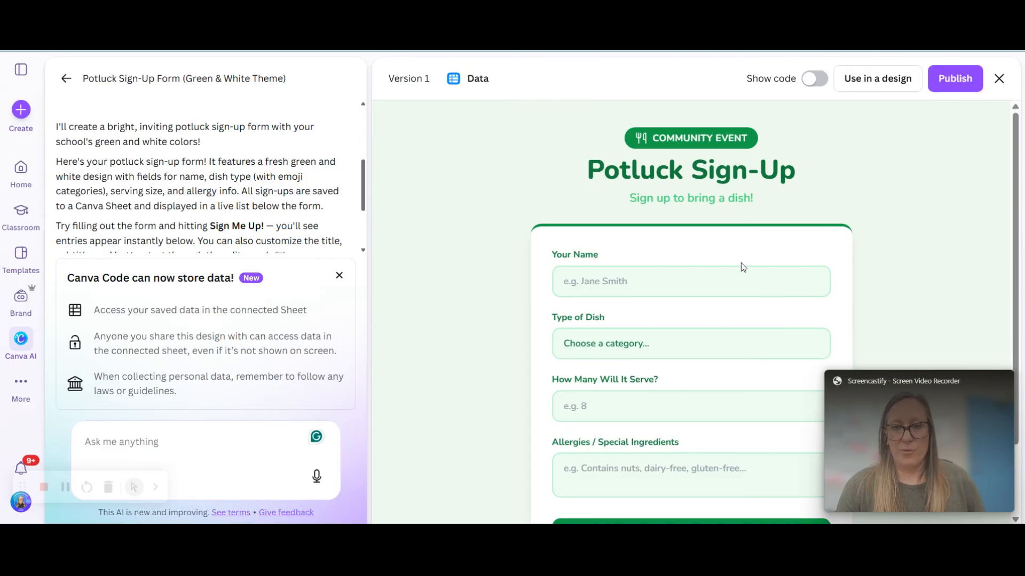
# Check the dish category options in the generated form's Type of Dish list.
pyautogui.scroll(-2, 741, 265)
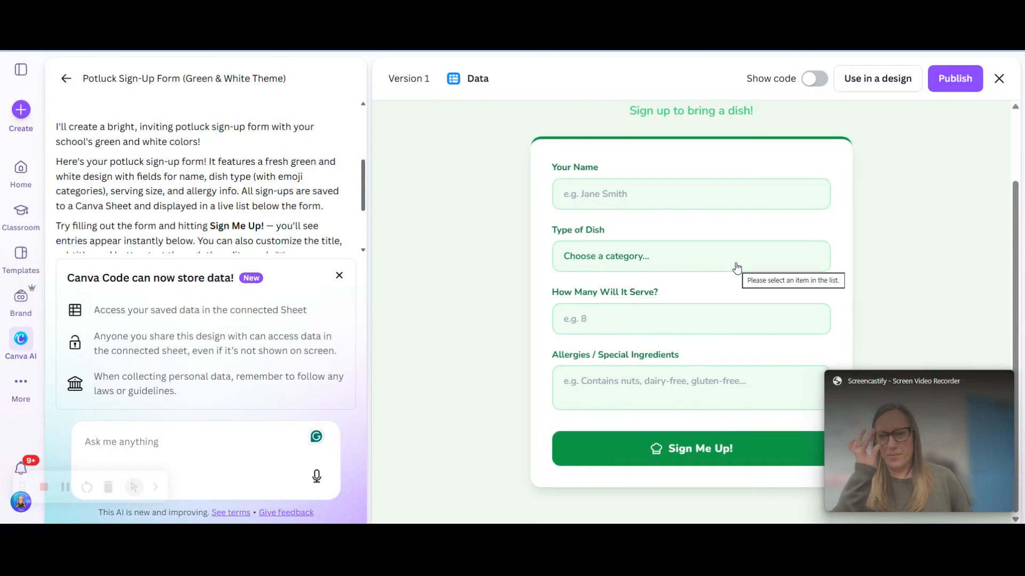
pyautogui.click(737, 267)
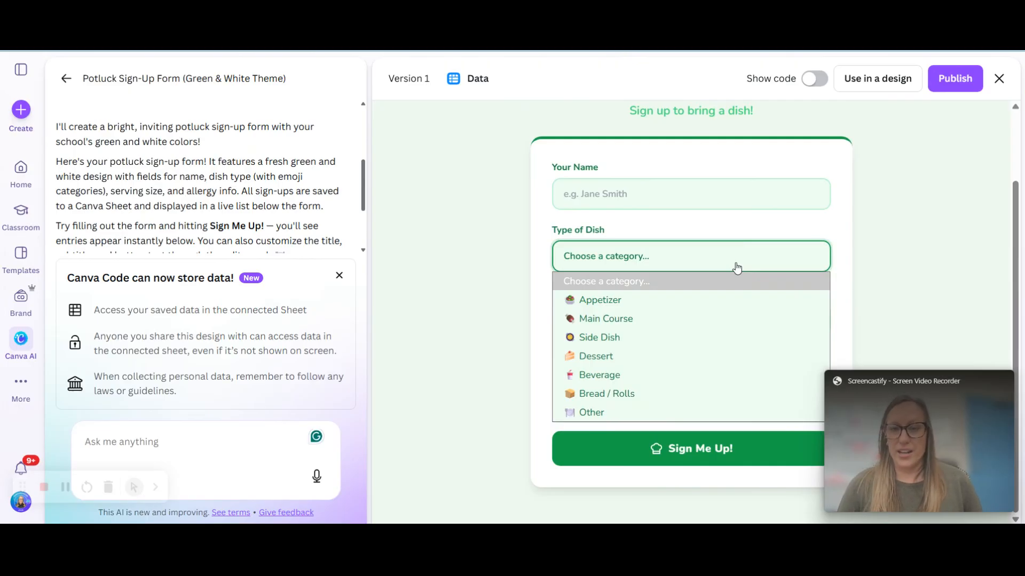
pyautogui.click(840, 268)
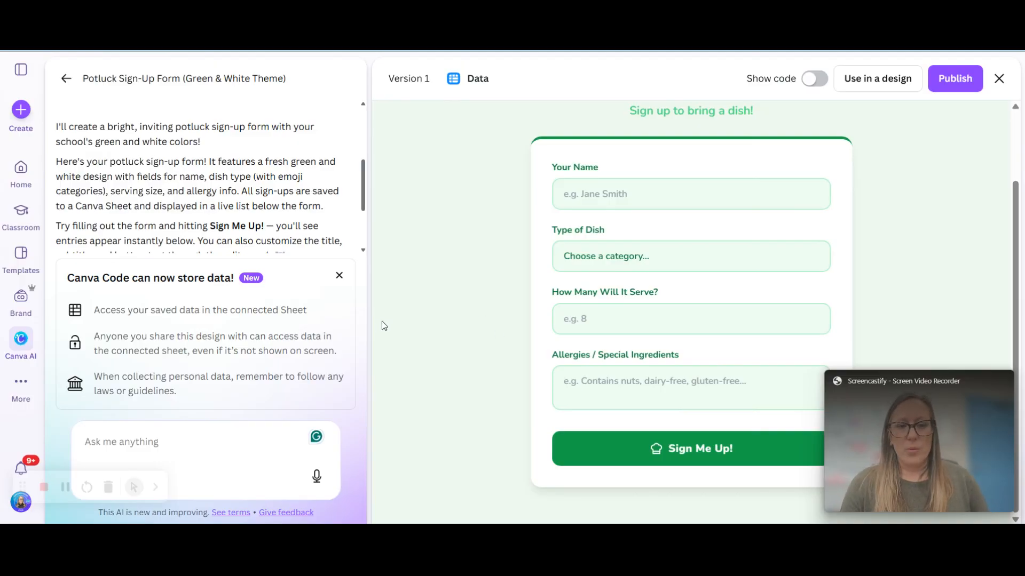
# Ask the AI to add phone and email contact fields and show signed-up dish types without personal information.
pyautogui.click(110, 428)
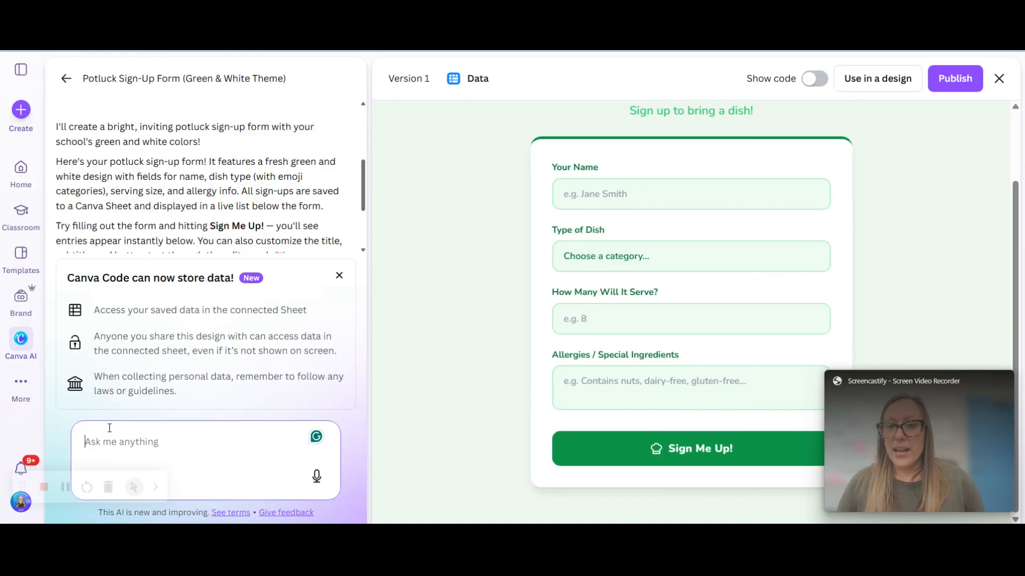
pyautogui.write('include a contact section for phone number and email. provide users with the type of dish already signed up but do not include personal information.')
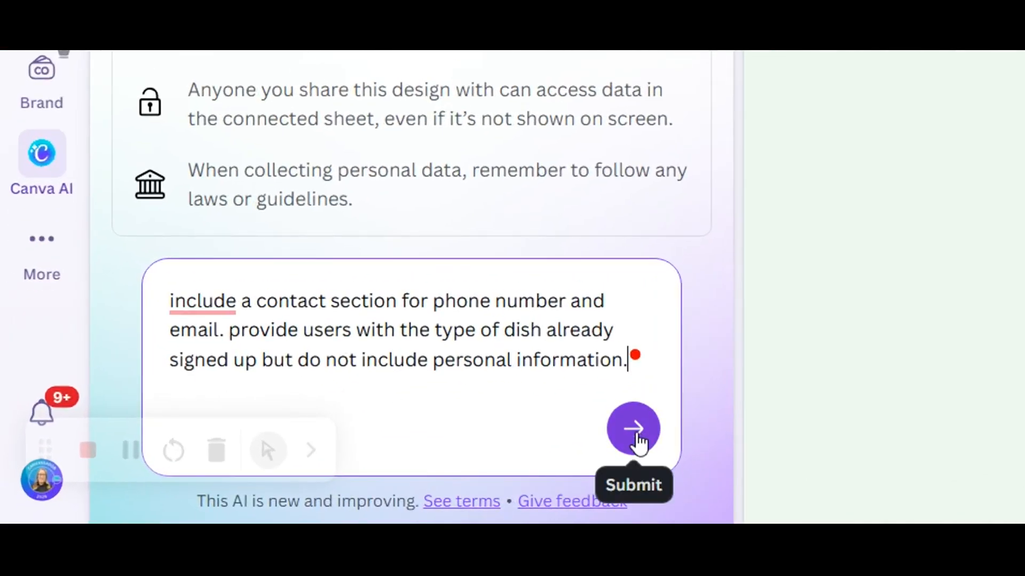
pyautogui.click(425, 464)
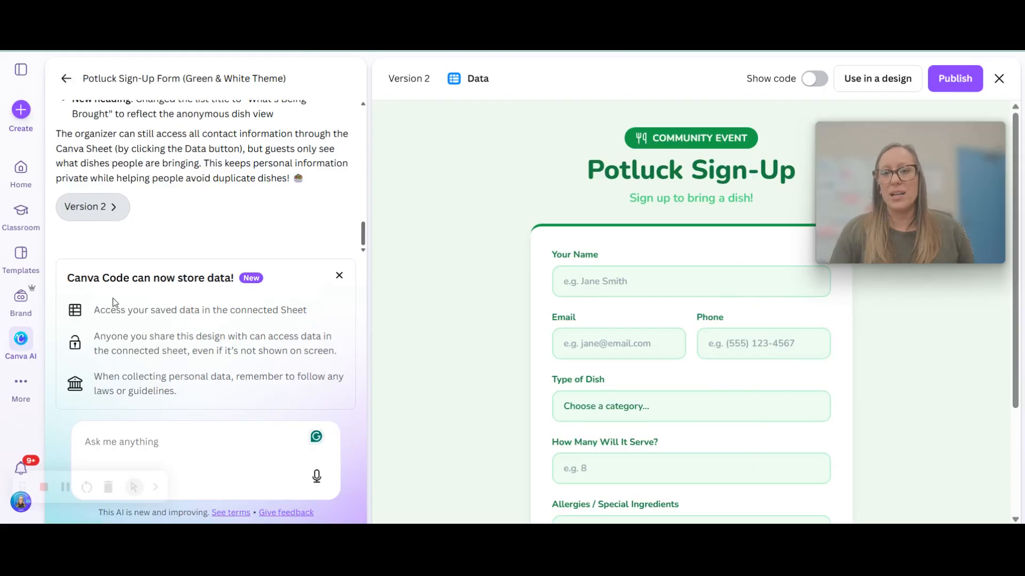
# Fill in a test sign-up with a name, email, phone, Appetizer, 8 servings and Dairy.
pyautogui.click(574, 294)
pyautogui.write('Mrs. Nixdorf')
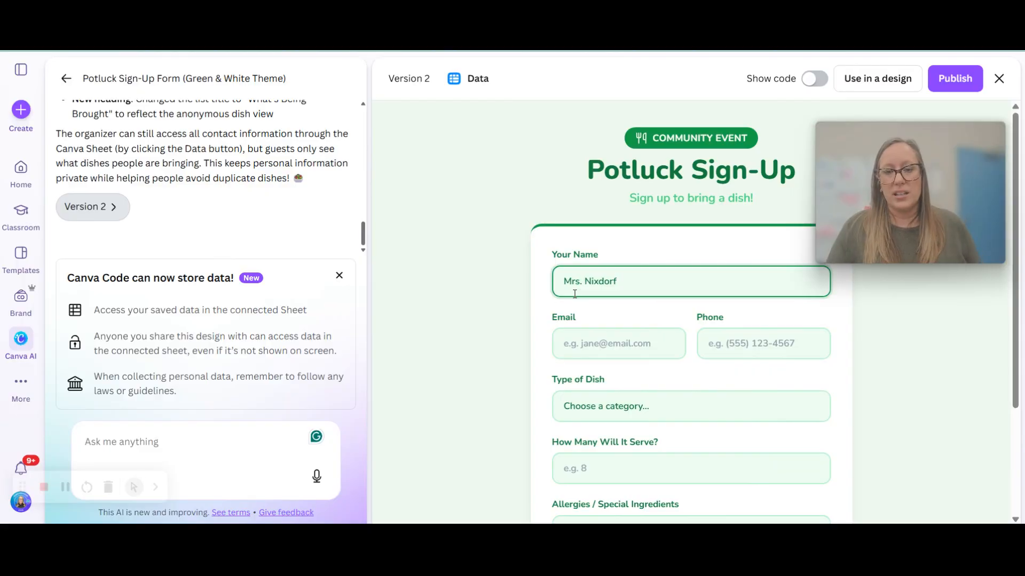
pyautogui.scroll(-1, 575, 294)
pyautogui.click(573, 278)
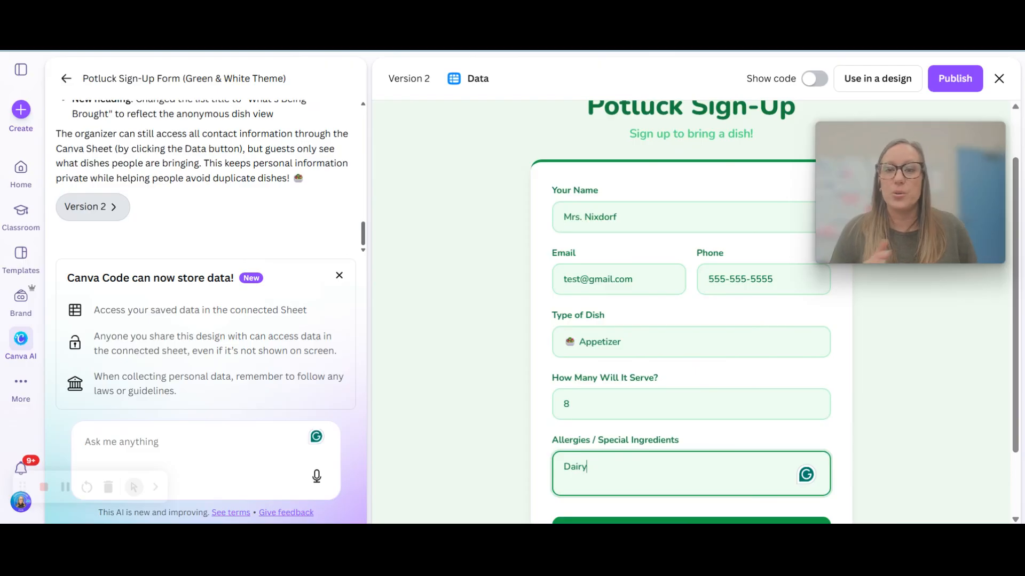
# Ask the AI to add a dish/recipe name field to the form.
pyautogui.click(177, 448)
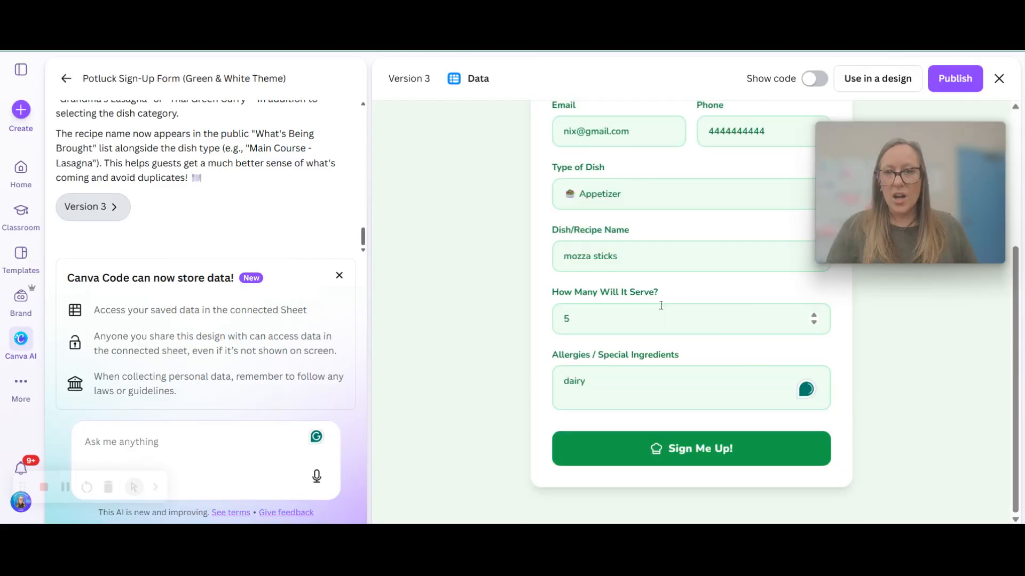
# Submit a test sign-up for mozza sticks as an Appetizer serving 5, noting dairy.
pyautogui.scroll(2, 662, 310)
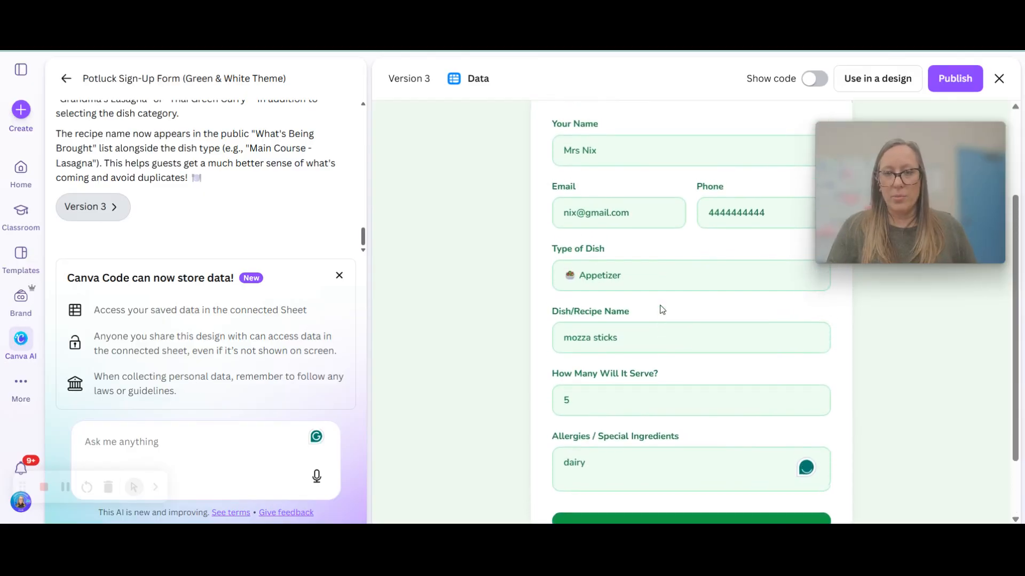
pyautogui.scroll(-2, 661, 309)
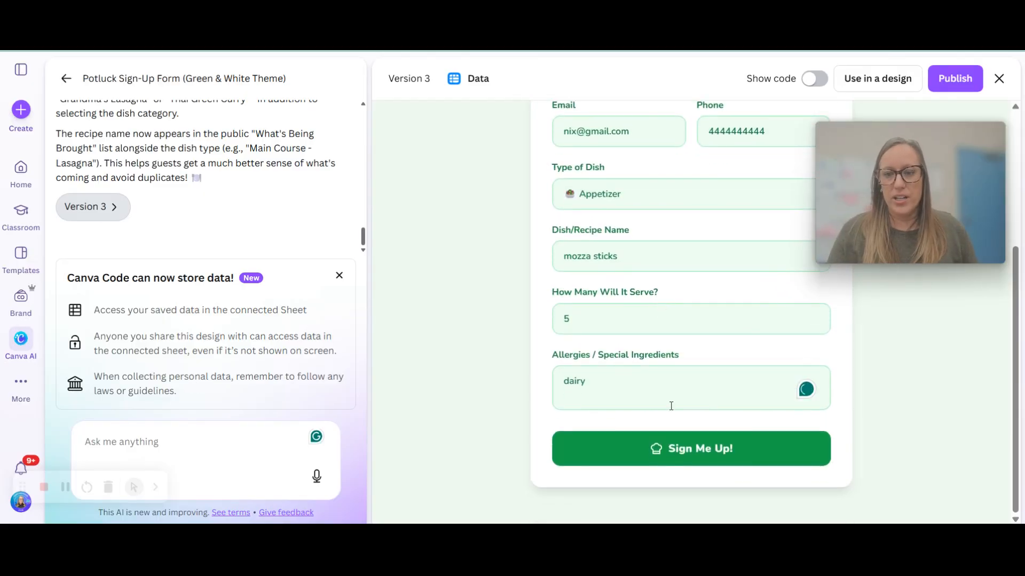
pyautogui.click(718, 449)
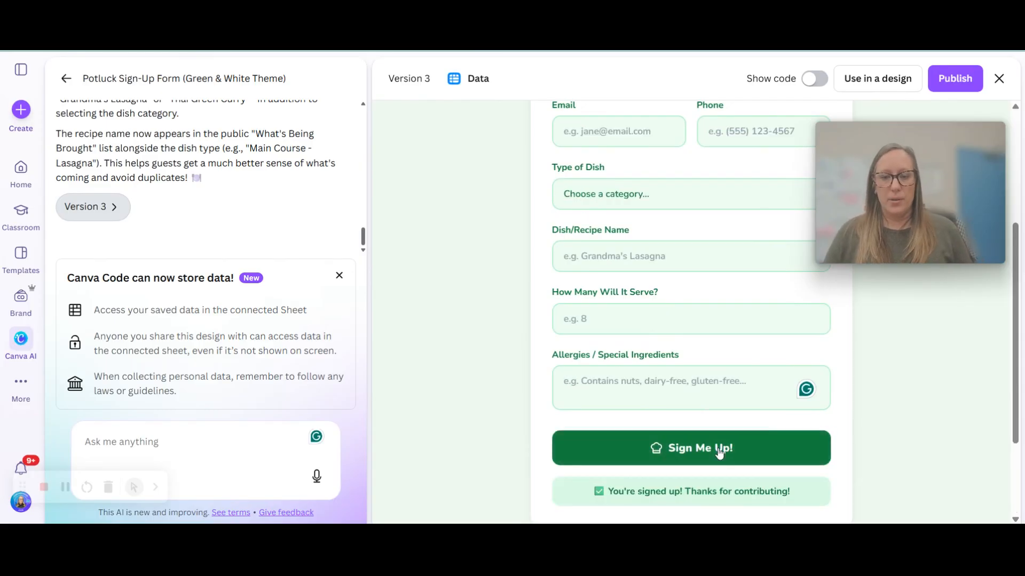
# Use the form in a new Website design.
pyautogui.scroll(-3, 718, 451)
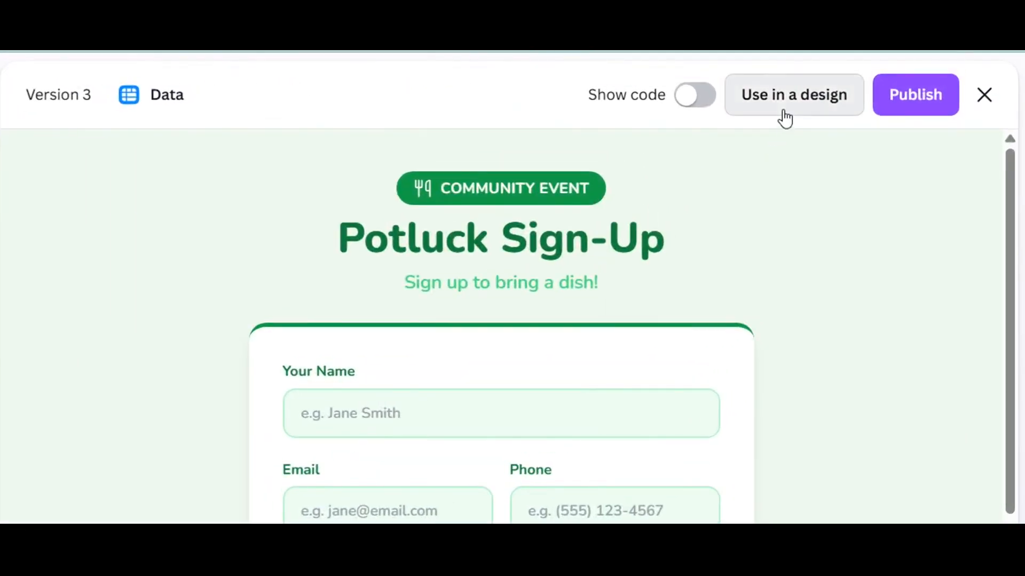
pyautogui.click(784, 117)
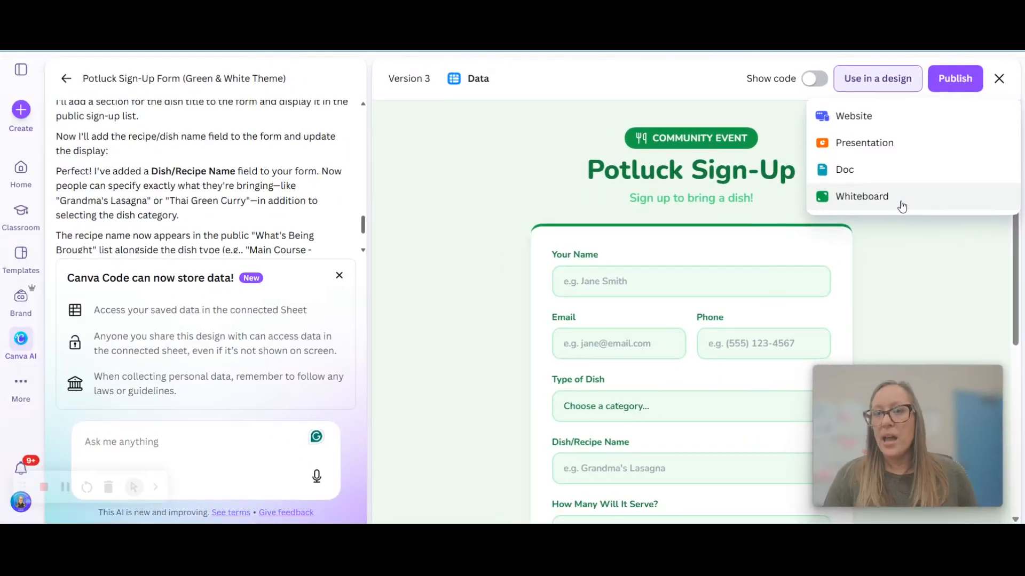
pyautogui.click(878, 126)
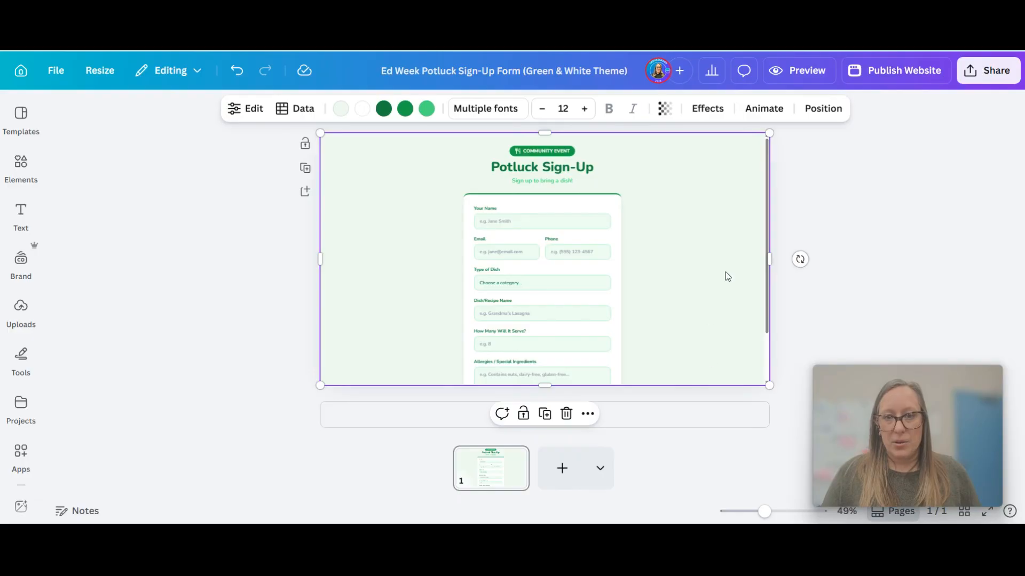
# Add a "Let's Celebrate Education Week" text graphic beside the form.
pyautogui.click(16, 170)
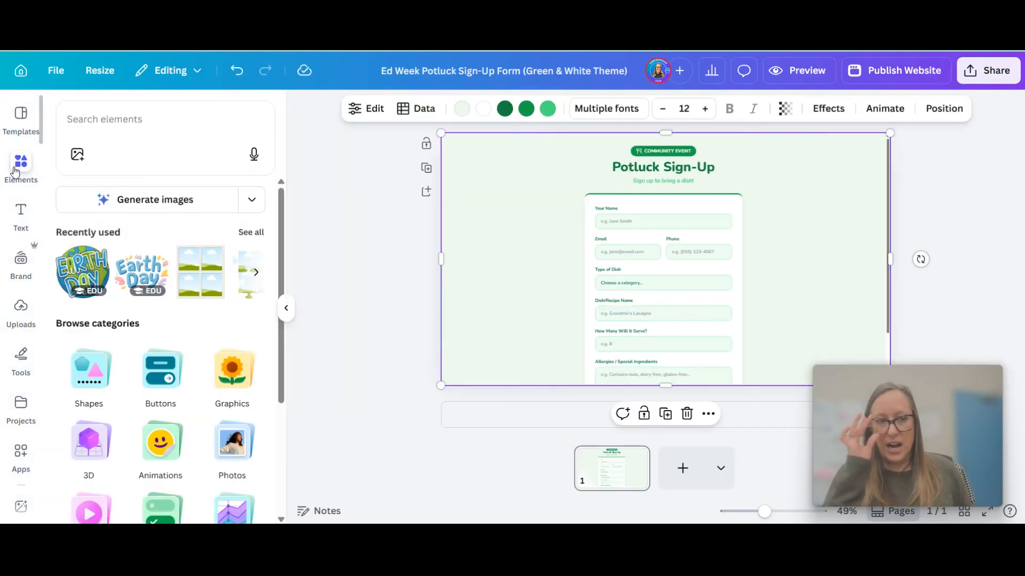
pyautogui.click(21, 216)
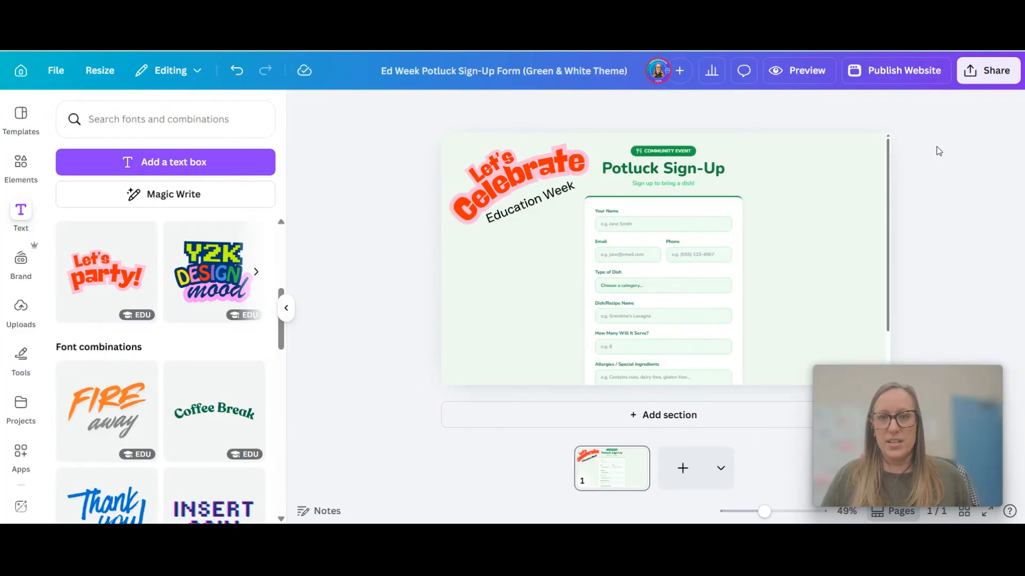
# Publish the website with the subpath edweekpotluck.
pyautogui.click(919, 73)
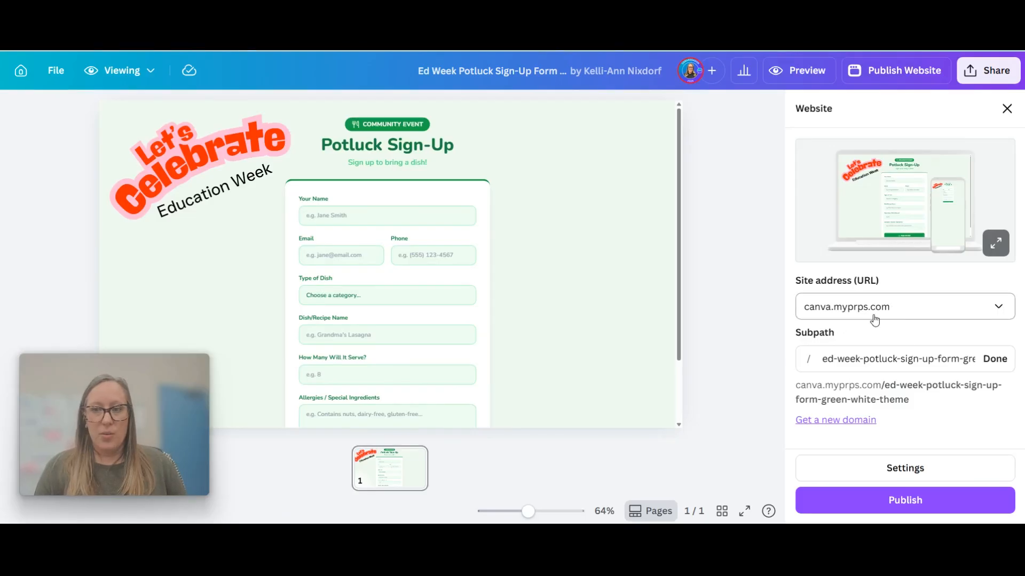
pyautogui.doubleClick(867, 359)
pyautogui.tripleClick(867, 359)
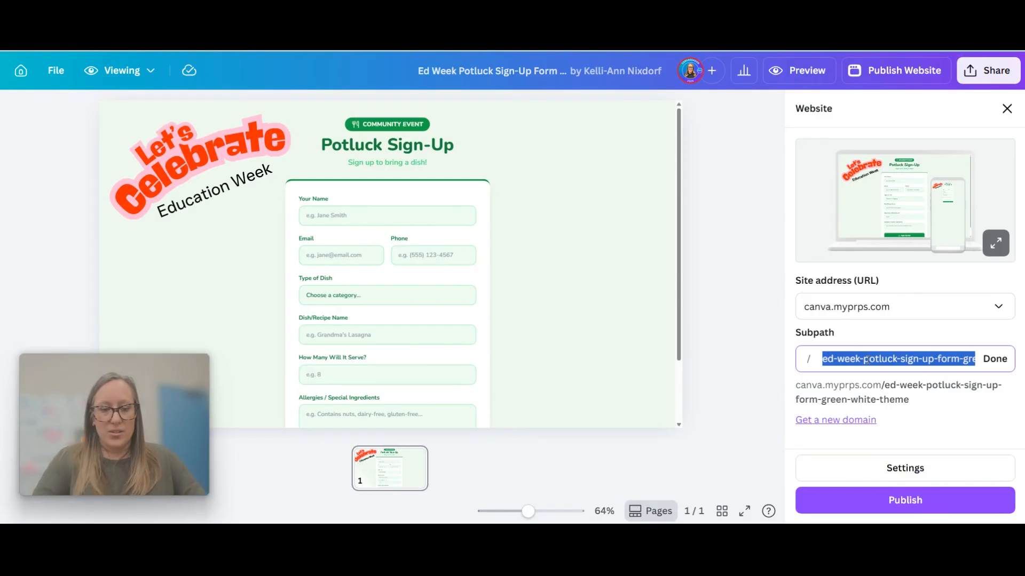
pyautogui.write('edweekpotlu')
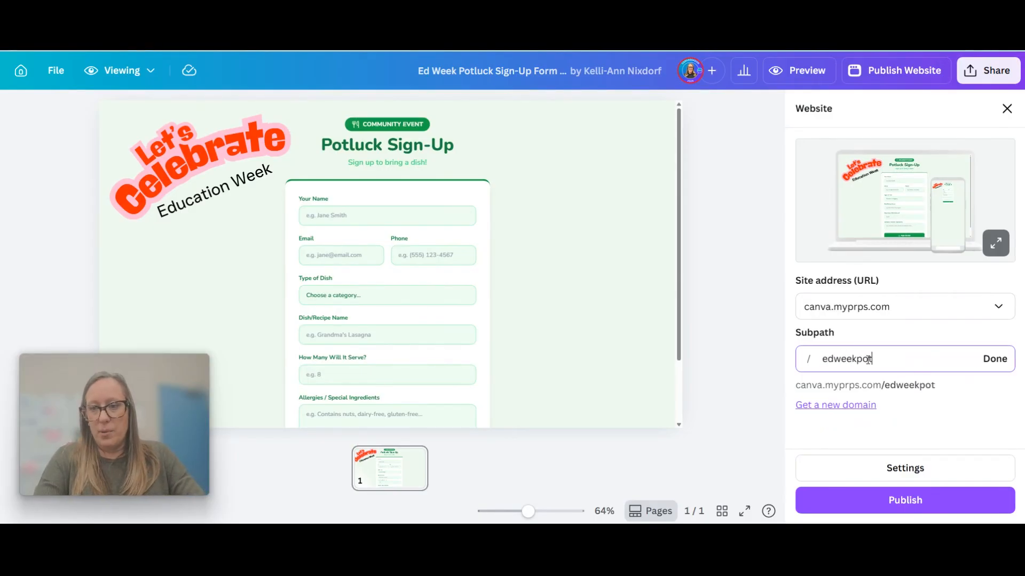
pyautogui.write('ck')
pyautogui.click(1004, 359)
pyautogui.click(902, 504)
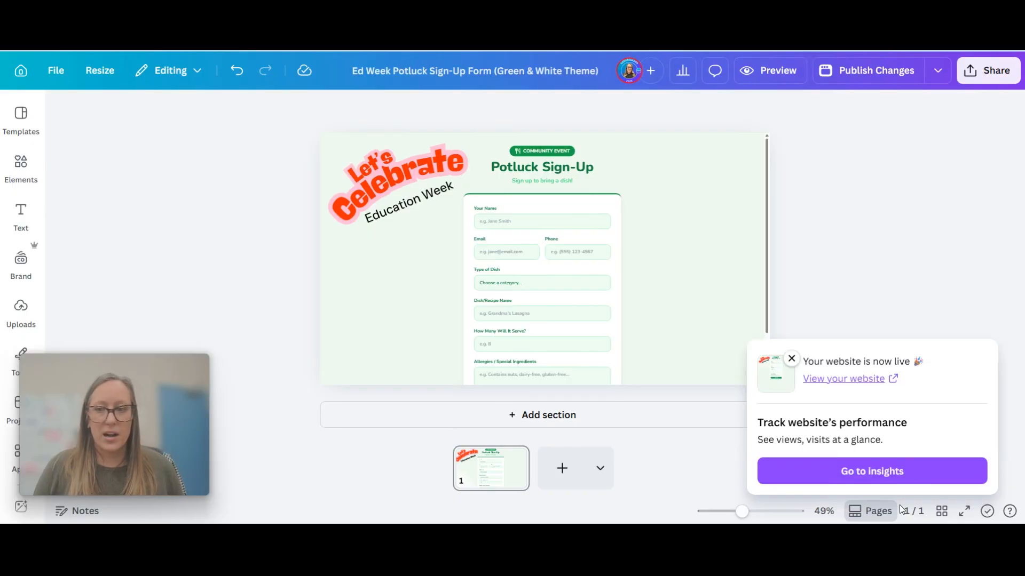
# Open the live website.
pyautogui.click(836, 378)
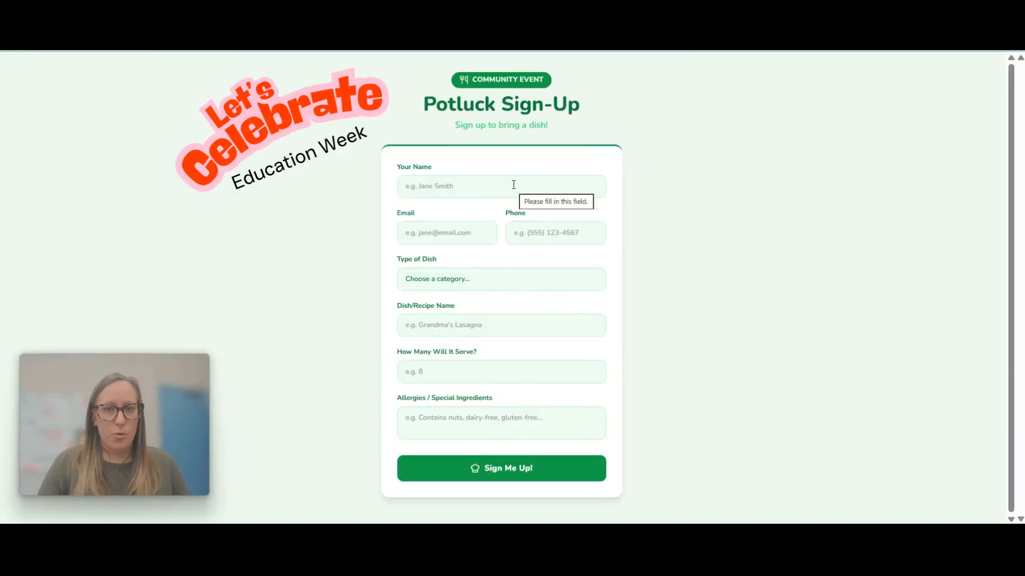
# Submit a test sign-up through the live form and scroll down to the What's Being Brought list.
pyautogui.click(514, 185)
pyautogui.write('test')
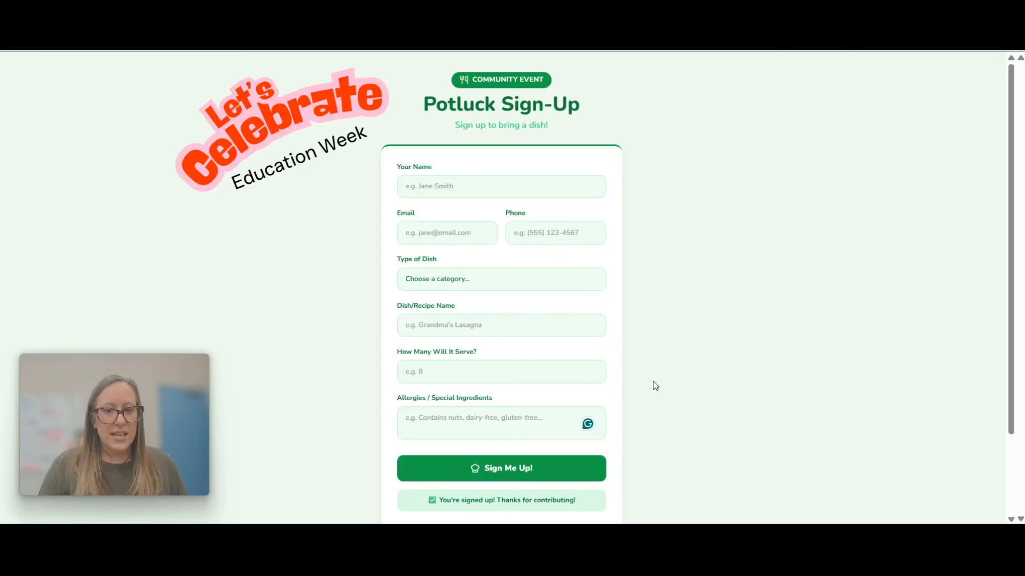
pyautogui.scroll(-2, 652, 384)
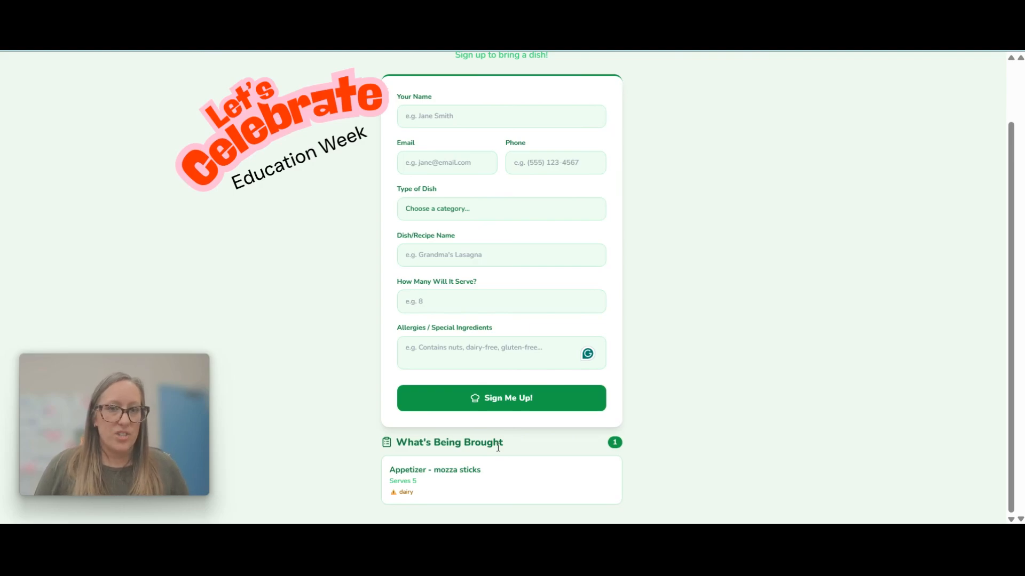
# Return to the Canva Code editor and open the Canva Sheet connected to the app's data.
pyautogui.press('Escape')
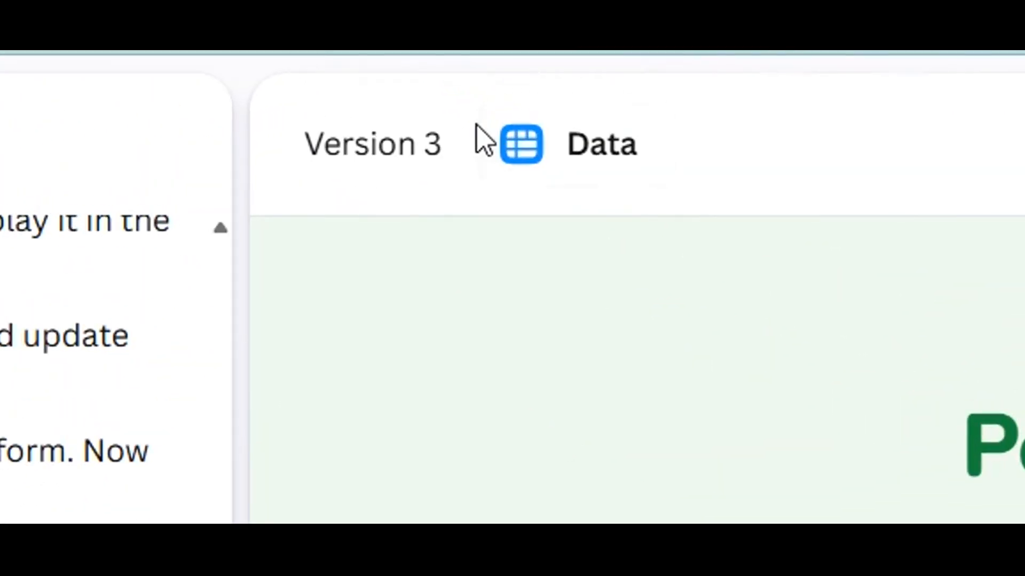
pyautogui.click(630, 160)
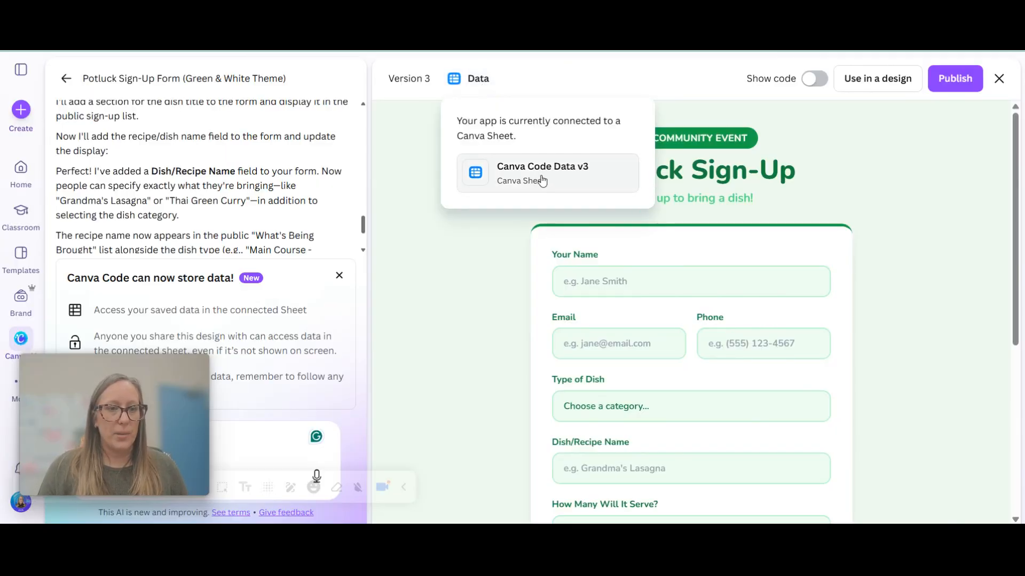
pyautogui.click(542, 180)
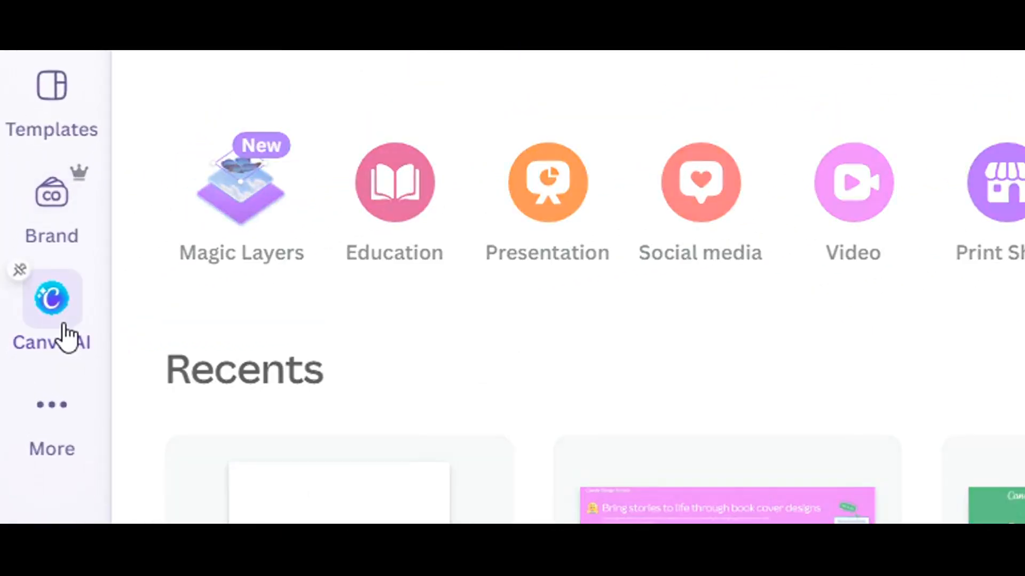
# Rename the Canva Code Data v3 sheet in All projects as Ed Week Potluck Spreadsheet and open it.
pyautogui.click(52, 298)
pyautogui.click(654, 246)
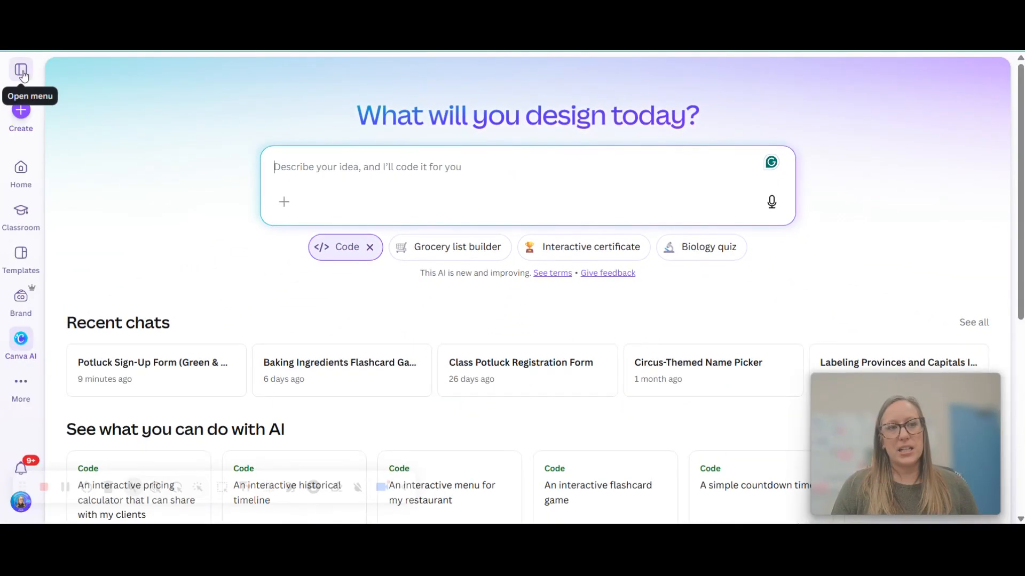
pyautogui.click(23, 75)
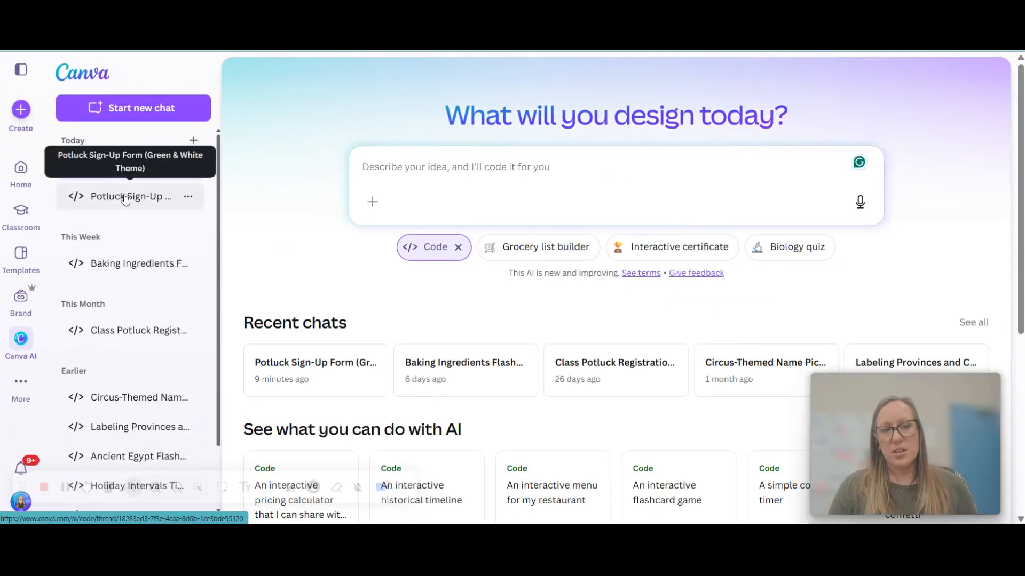
pyautogui.scroll(-2, 137, 250)
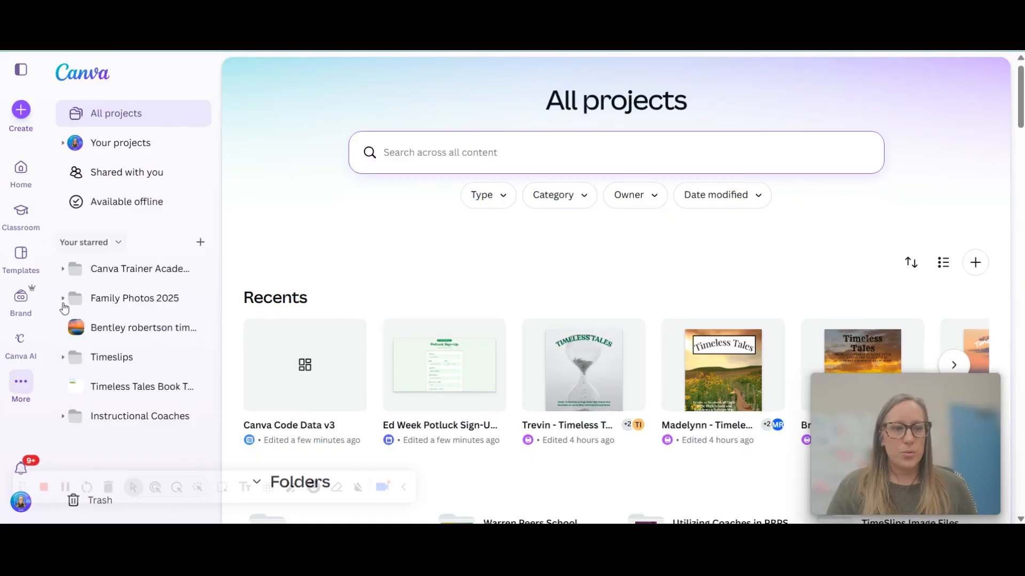
pyautogui.click(21, 400)
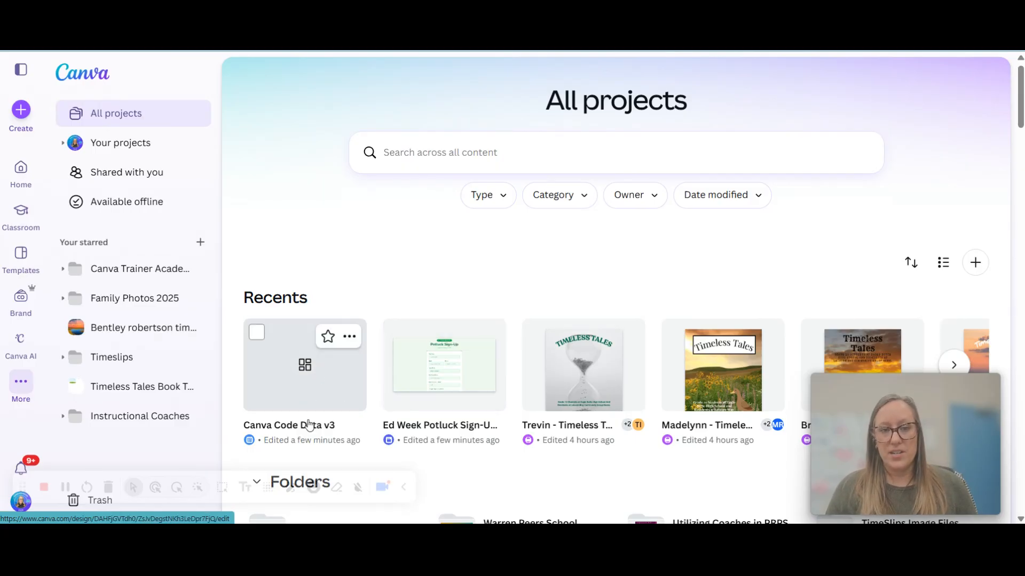
pyautogui.click(330, 426)
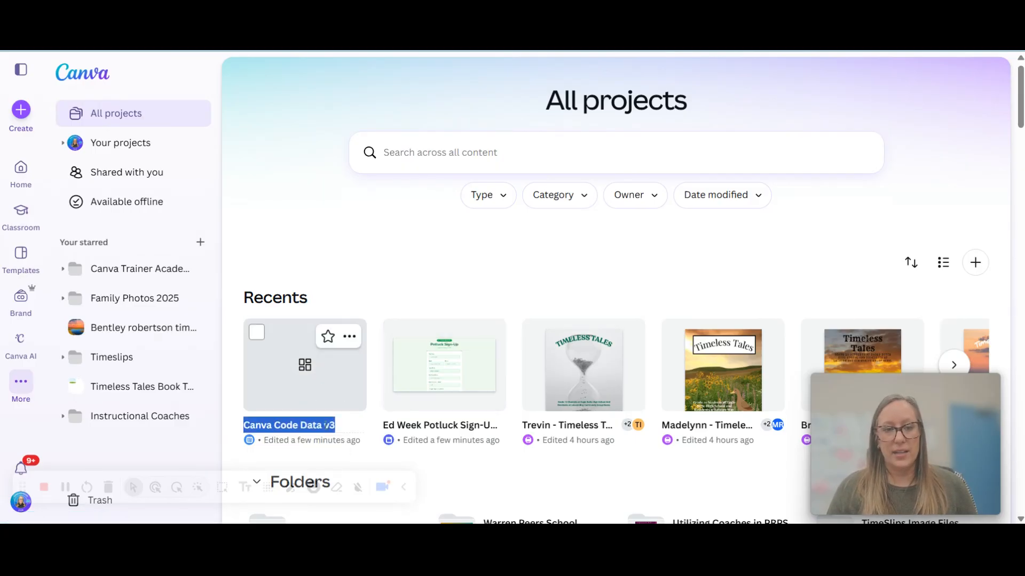
pyautogui.hotkey('ctrl', 'v')
pyautogui.press('Return')
pyautogui.click(320, 401)
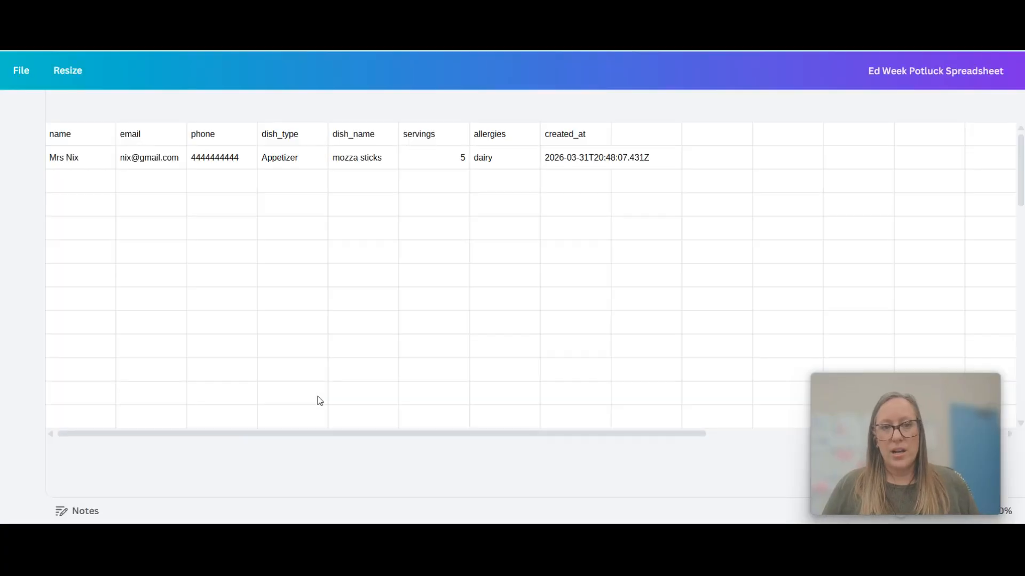